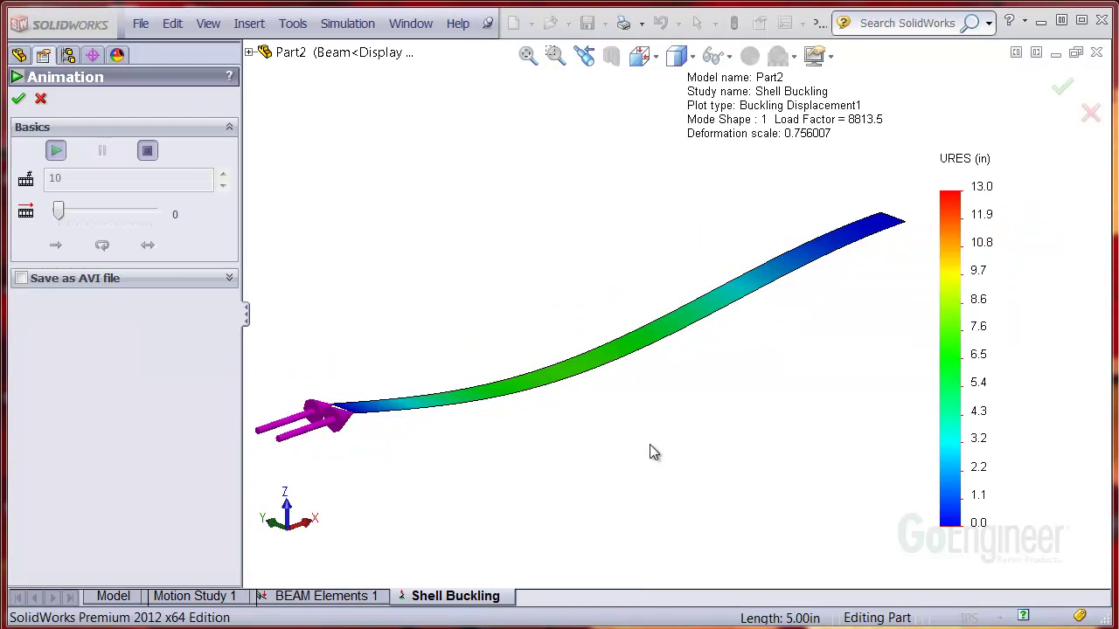
Play the animation of the Shell Buckling study's buckling displacement plot and examine the beam's deformation.
click(56, 152)
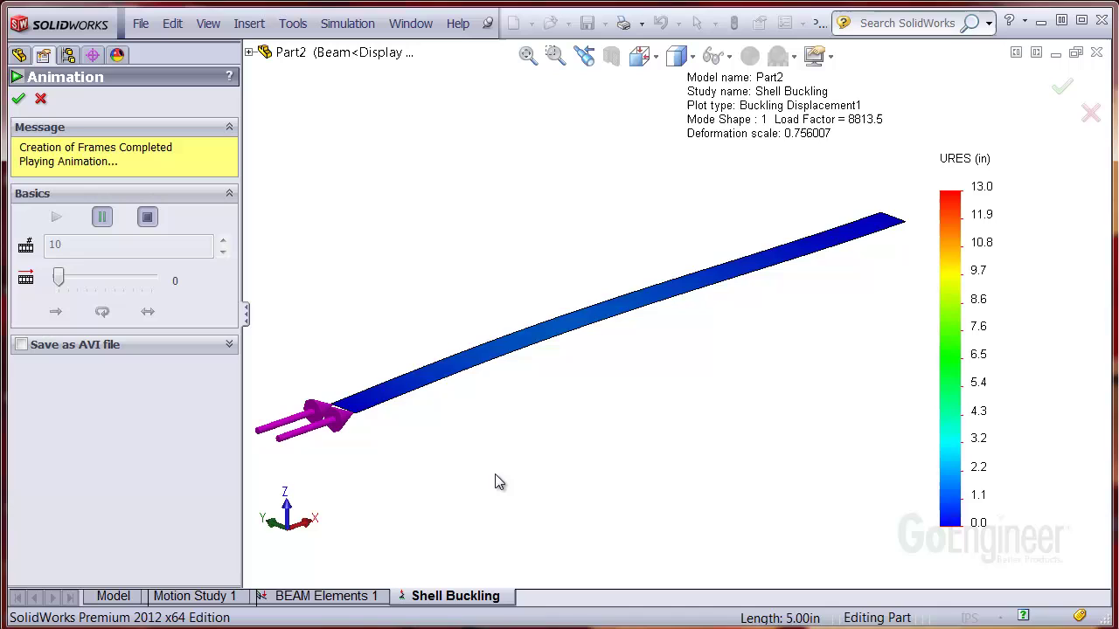
mouse_move(561, 467)
middle_down()
mouse_move(536, 425)
mouse_move(499, 424)
mouse_move(539, 449)
mouse_move(562, 487)
middle_up()
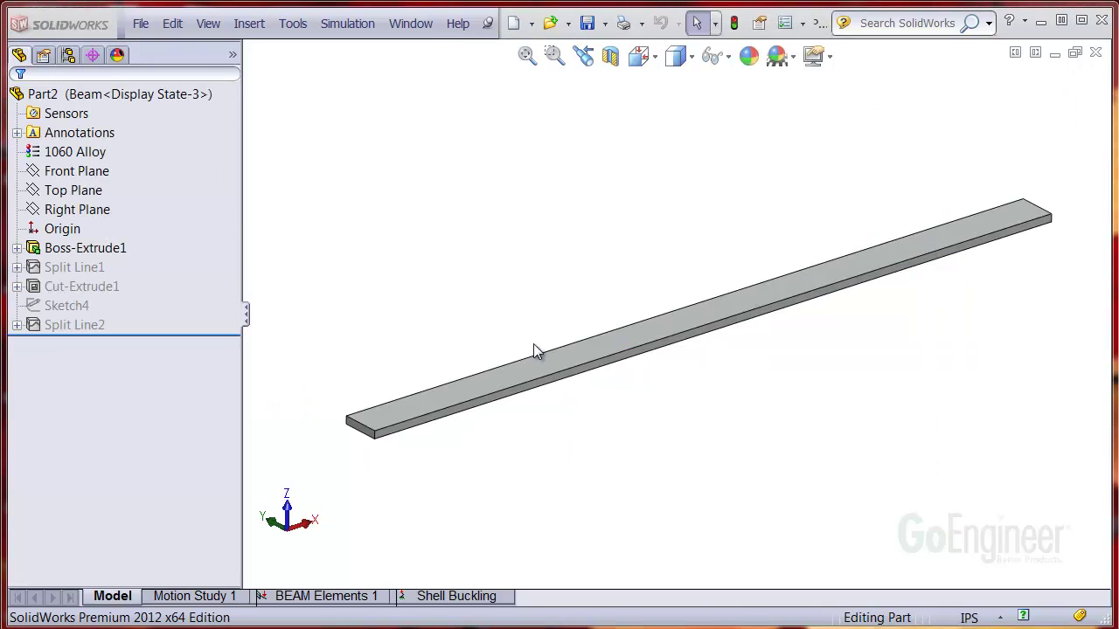
Create a new Buckling study named Shell Buckling 2 for the beam.
click(352, 24)
click(361, 50)
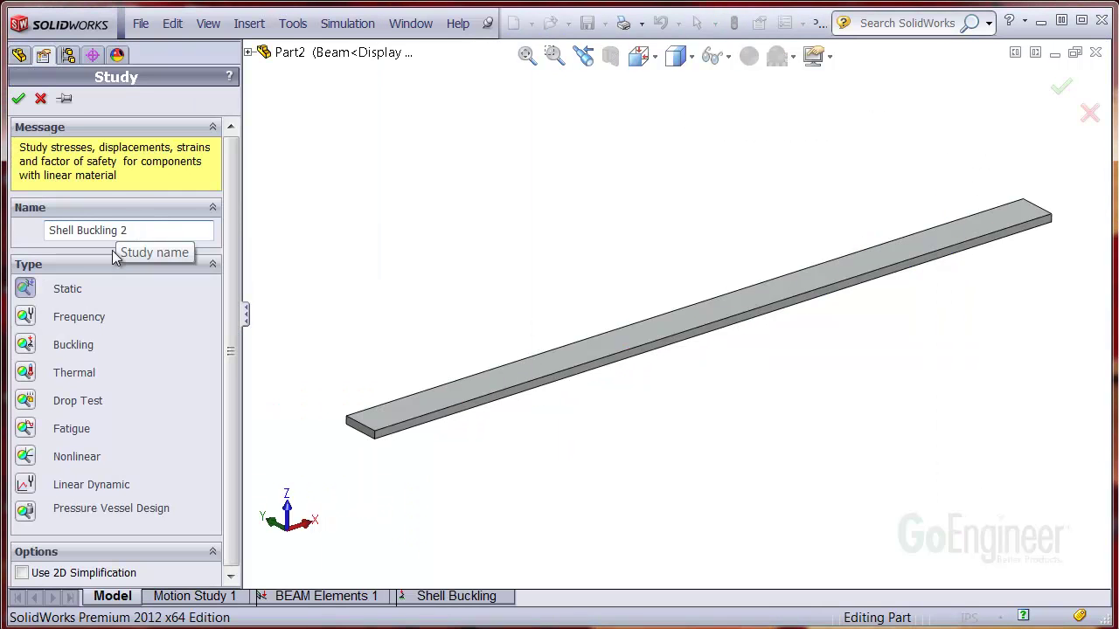
click(33, 346)
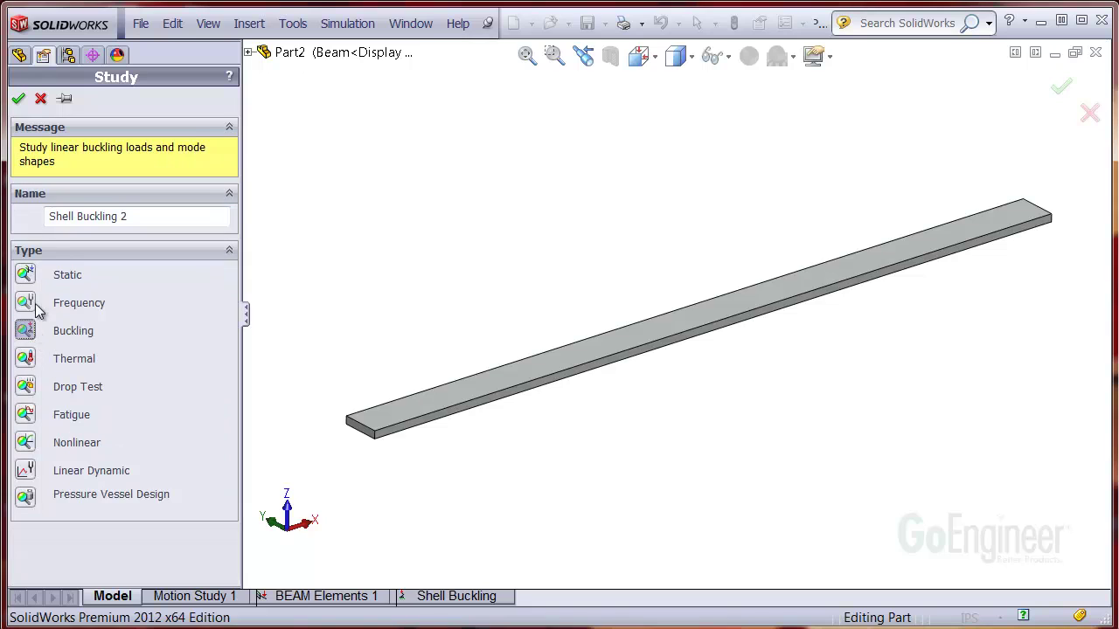
click(18, 99)
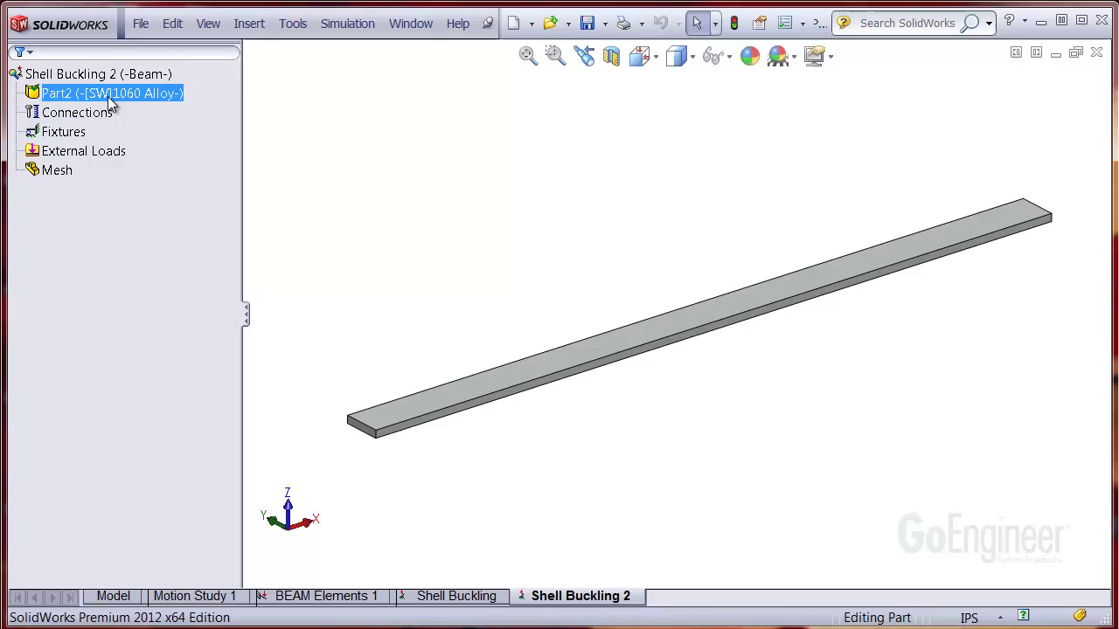
Define the beam's top face as a thin shell with a thickness of 1 in and check the resulting shell.
right_click(163, 91)
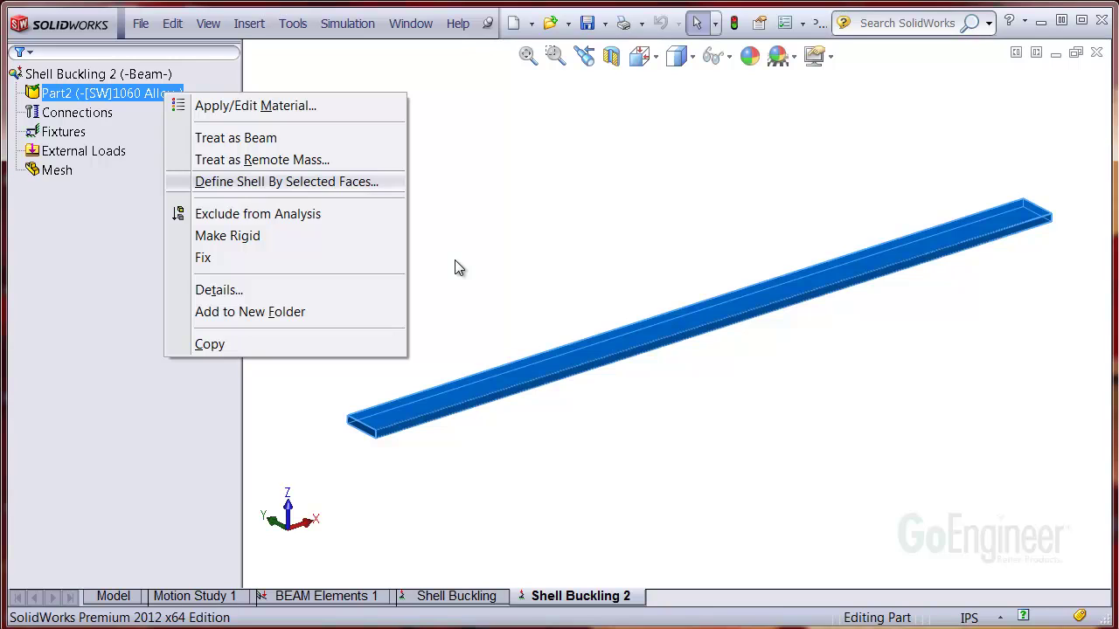
click(231, 181)
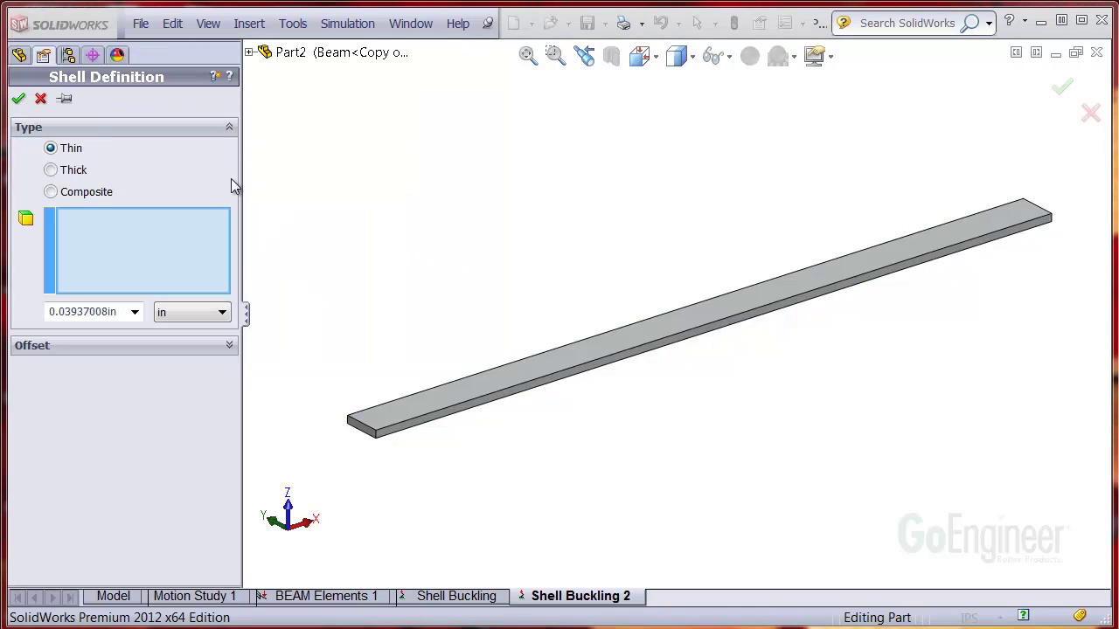
click(385, 415)
double_click(83, 312)
text(1.00in)
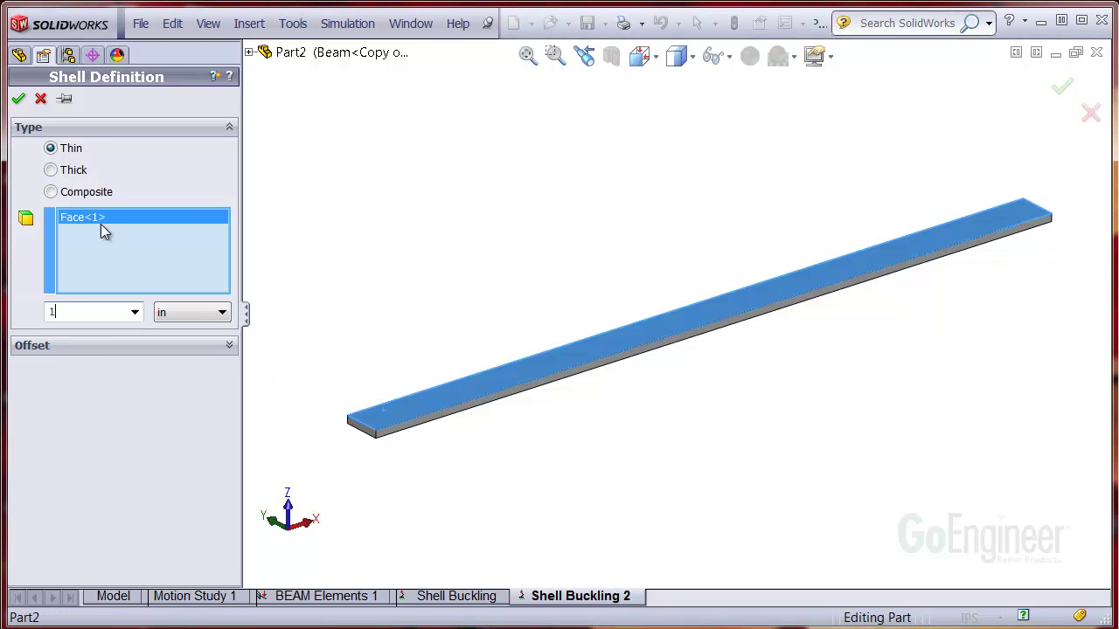
click(21, 100)
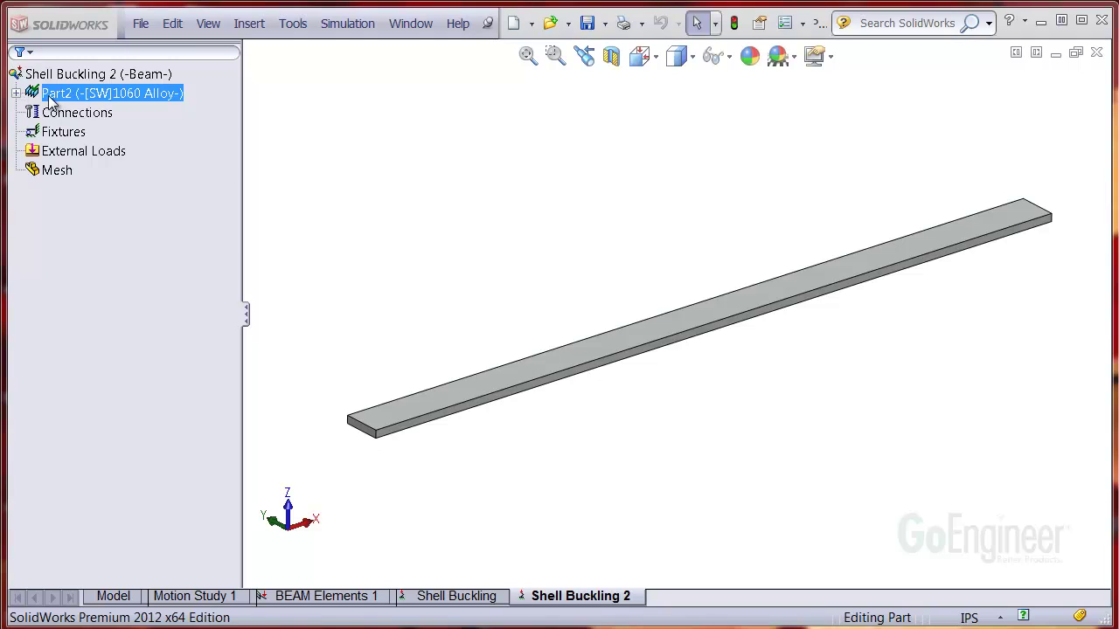
click(15, 93)
click(114, 113)
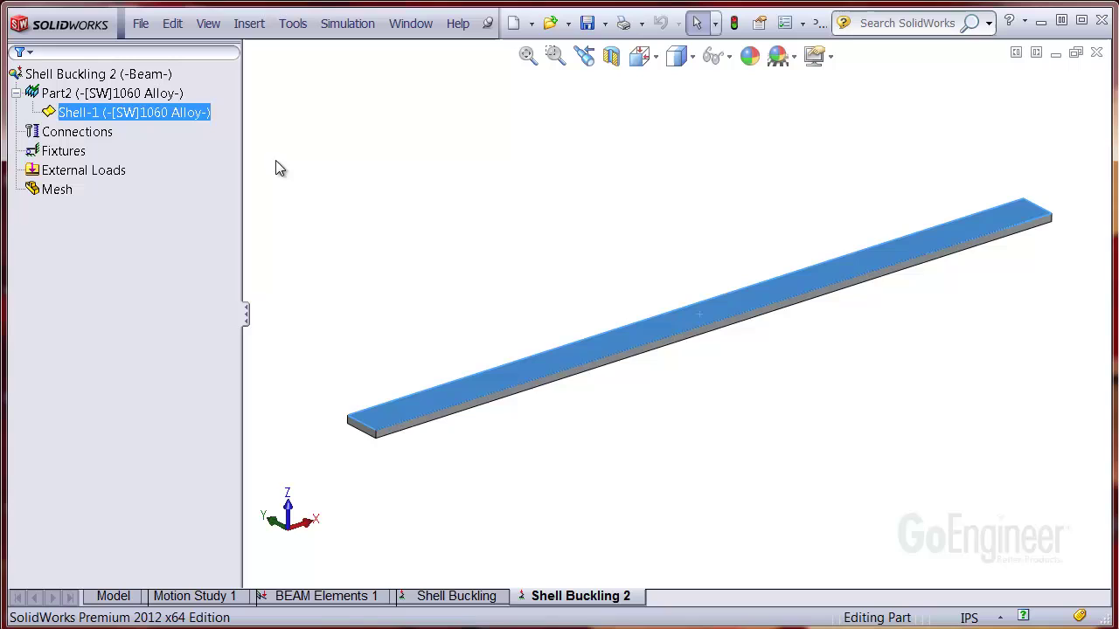
Apply a Fixed Geometry fixture to the shell's short edge at the beam's far end.
click(426, 275)
click(555, 55)
drag(954, 151, 1093, 280)
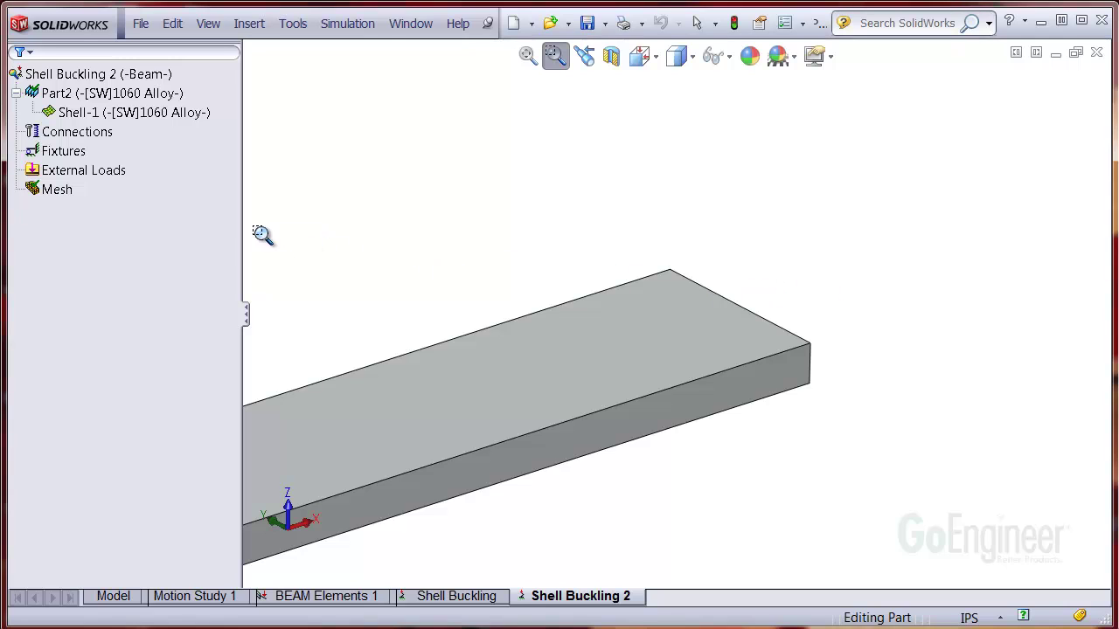
click(125, 184)
click(110, 170)
right_click(78, 154)
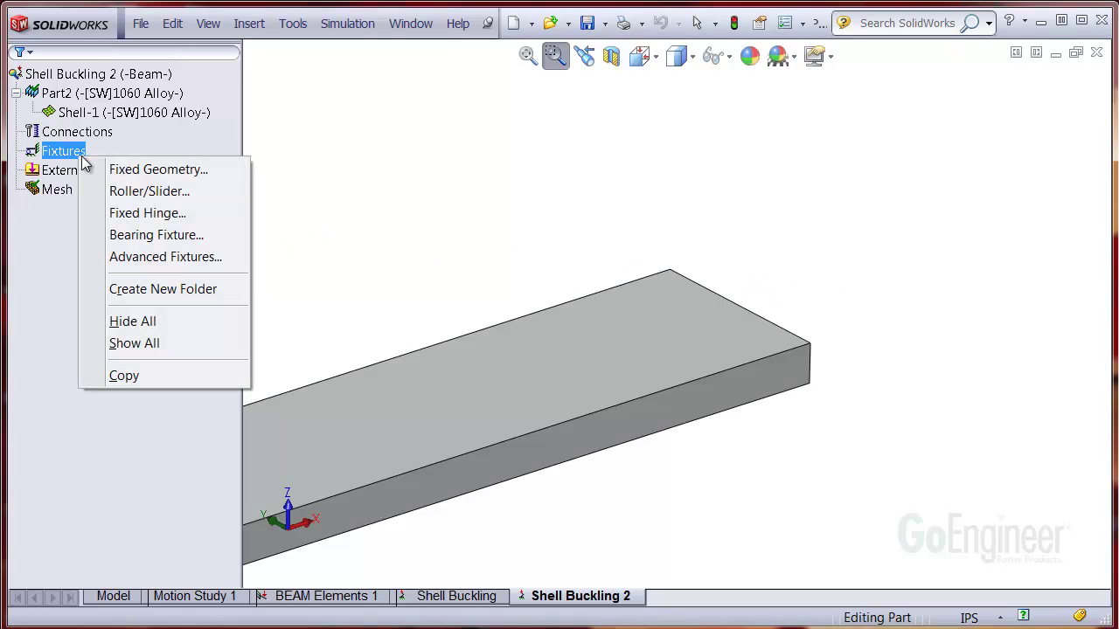
click(205, 172)
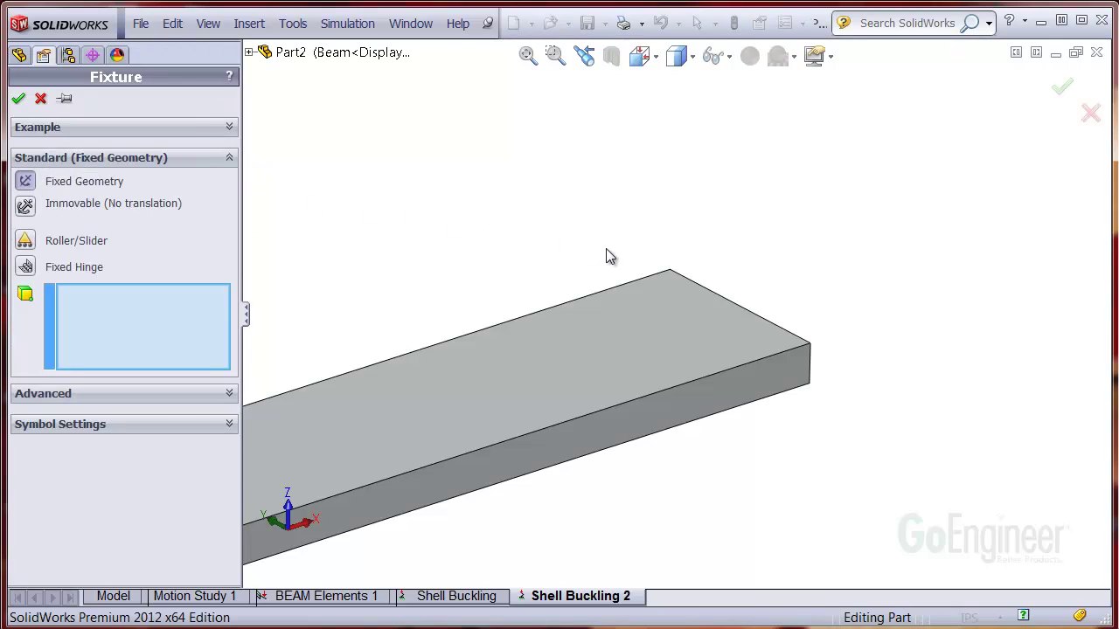
click(695, 284)
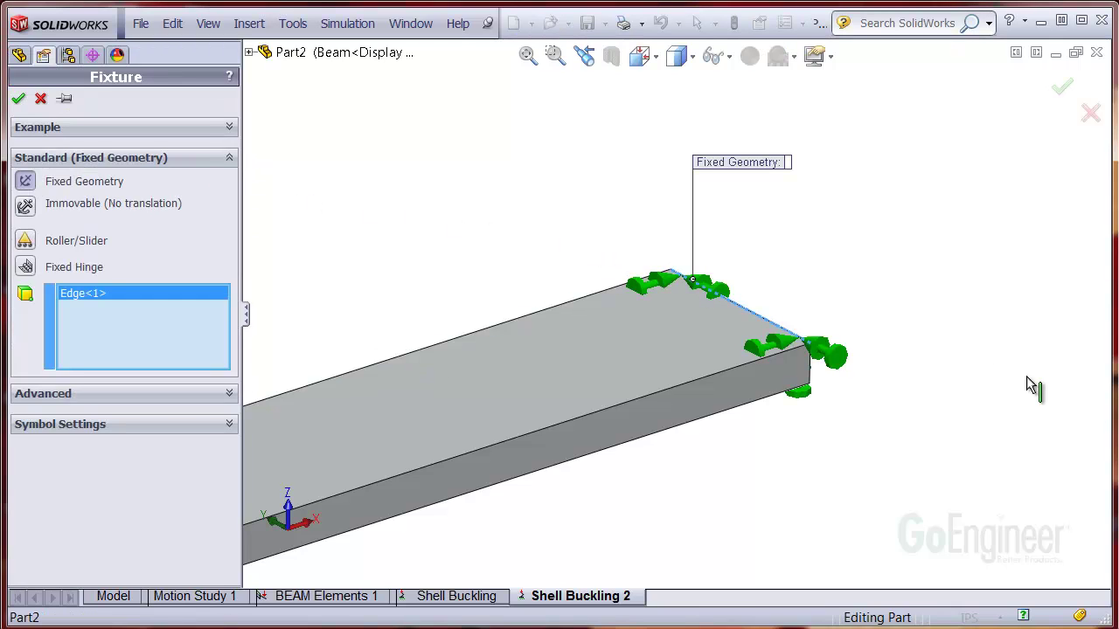
middle_drag(695, 288, 587, 216)
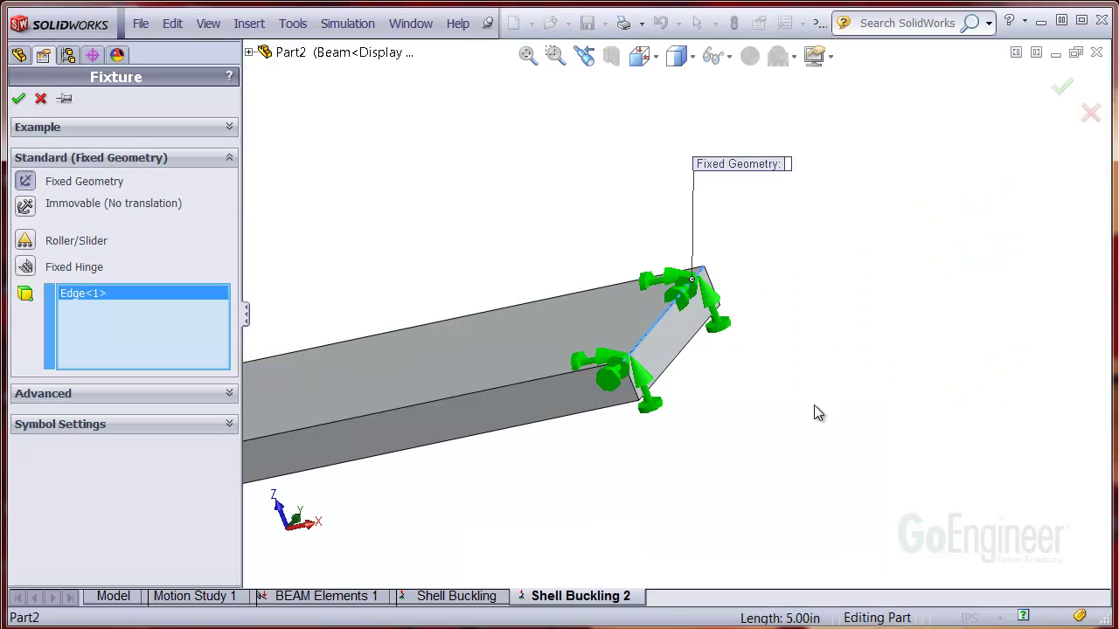
click(22, 102)
Start a Use Reference Geometry fixture on the near end's top edge, with the near end face as the reference.
key(f)
drag(368, 306, 560, 414)
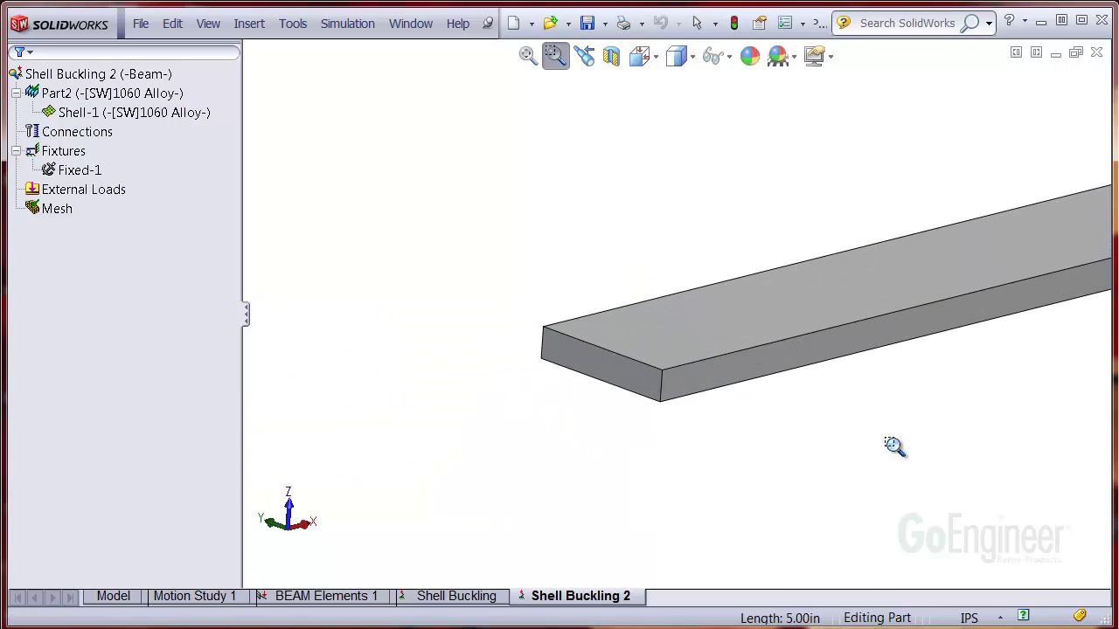
right_click(81, 156)
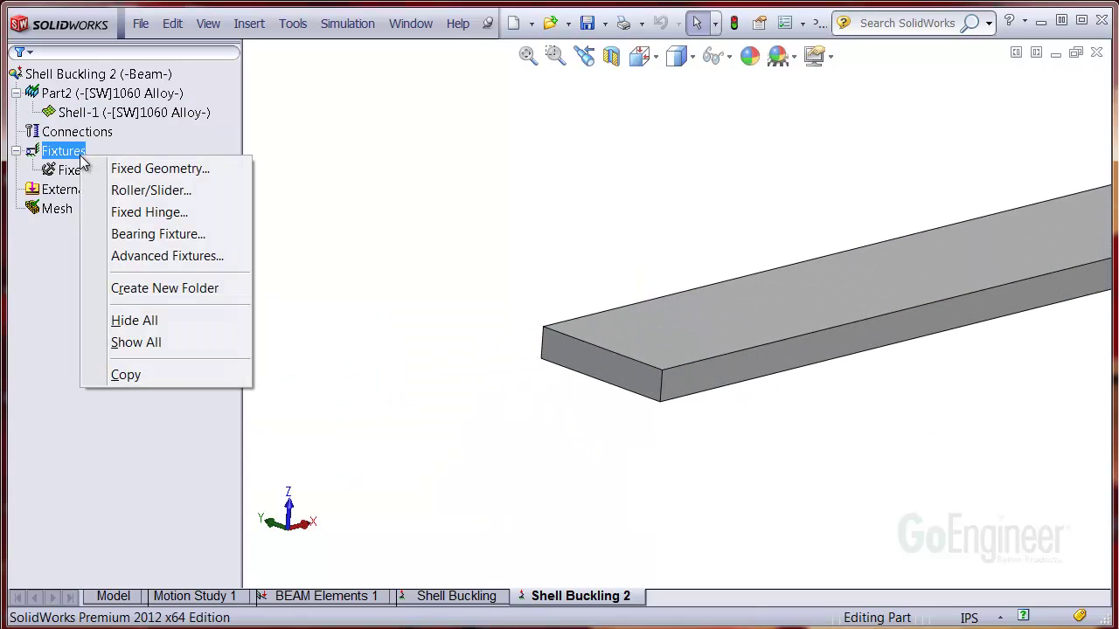
click(196, 256)
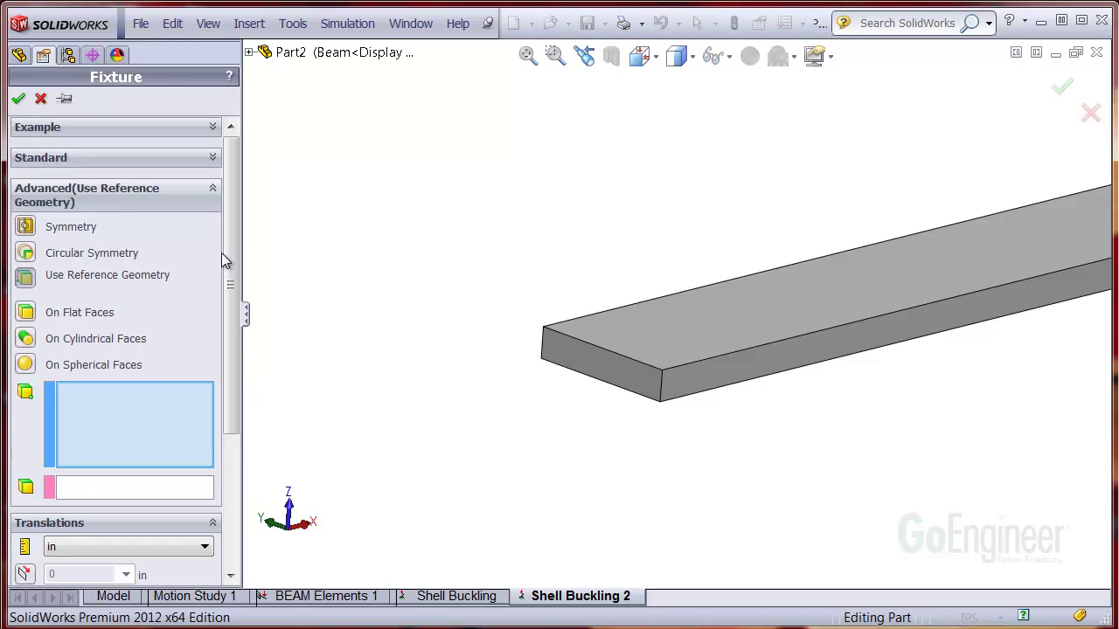
drag(233, 249, 234, 381)
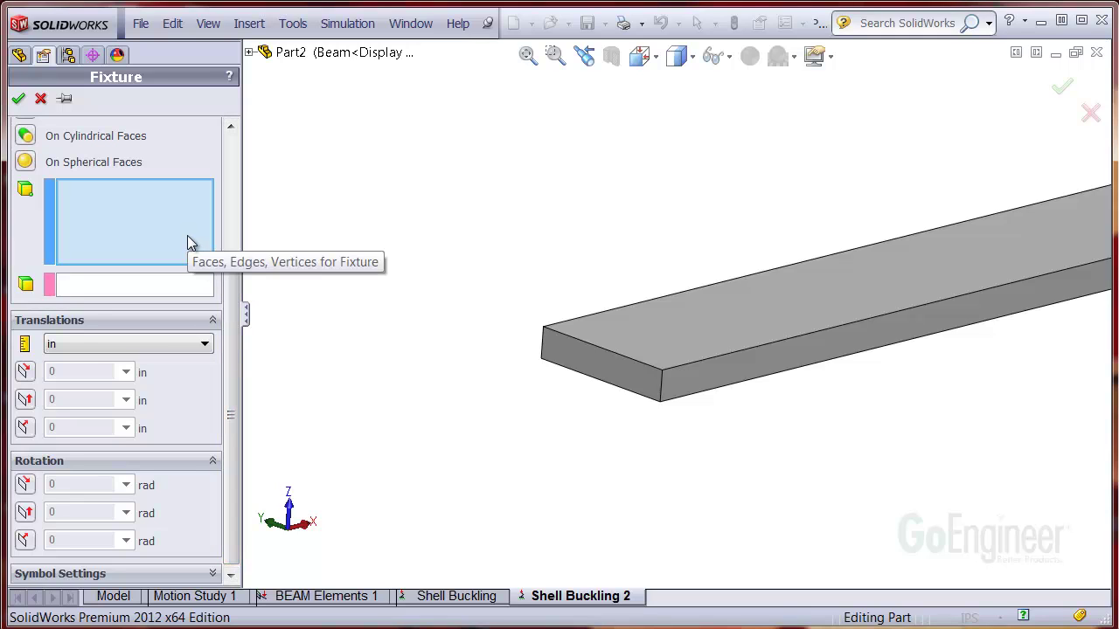
click(552, 340)
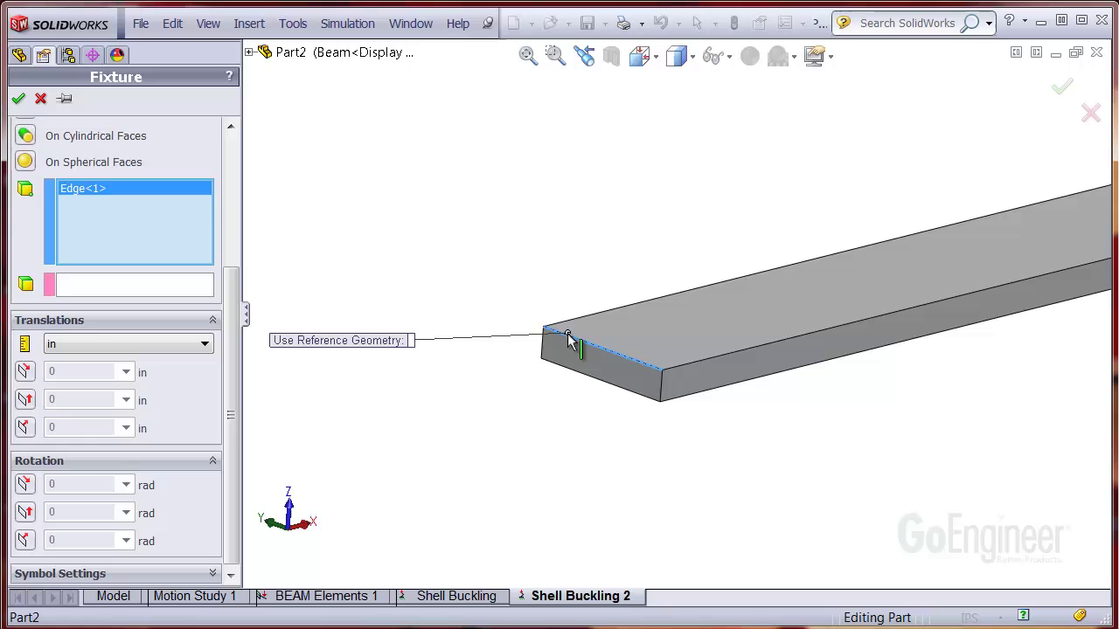
click(183, 291)
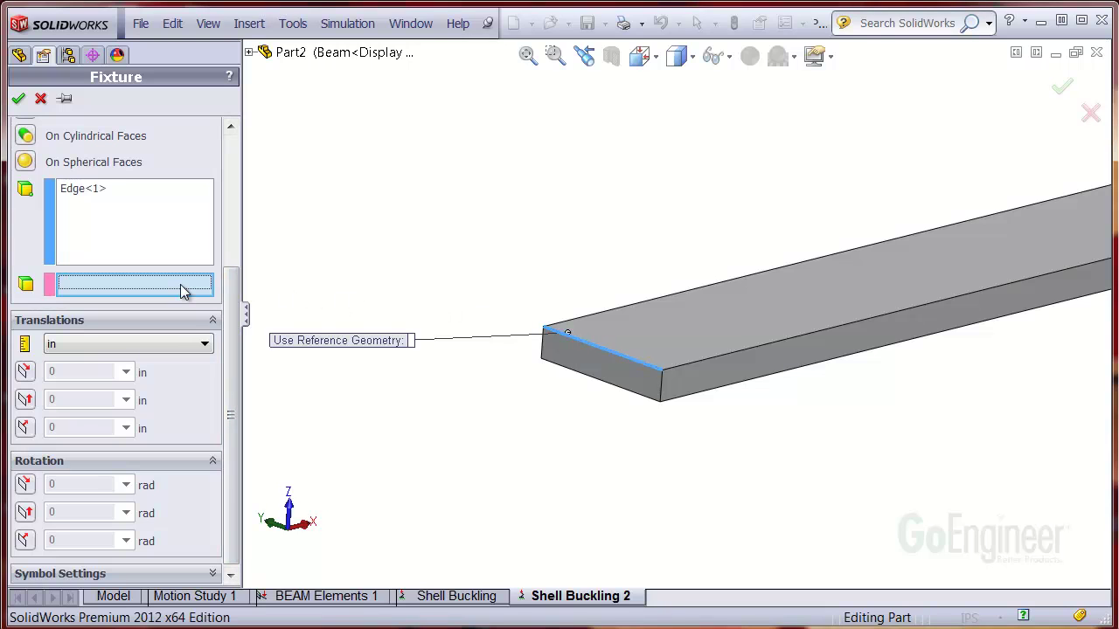
click(564, 360)
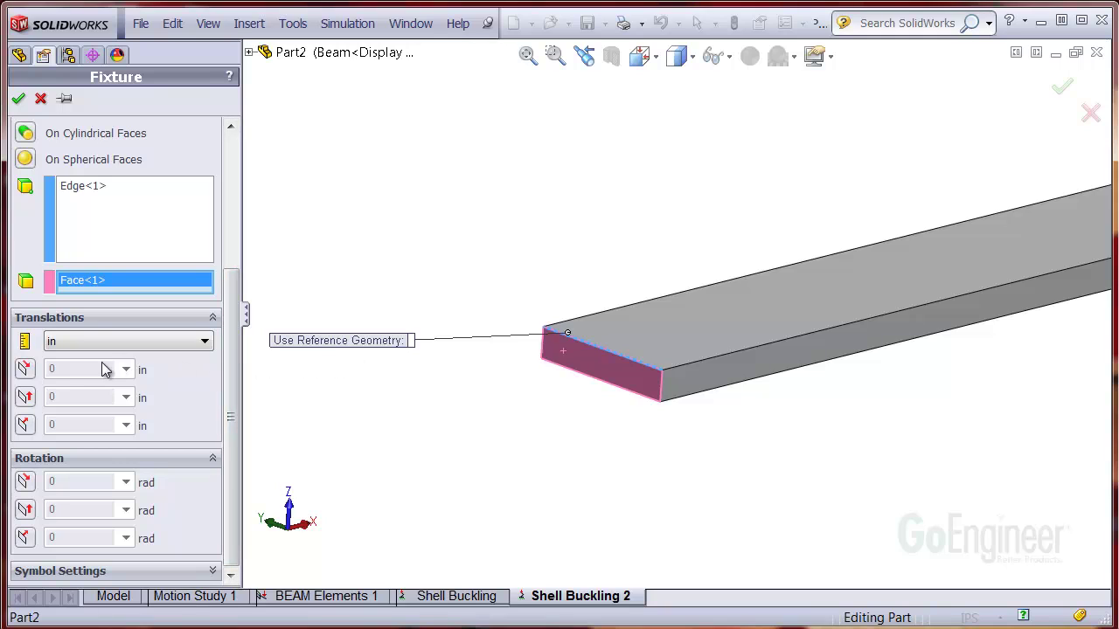
Restrain the edge's translations along plane directions 1 and 2, and its rotations along direction 2 and normal to plane, all at 0.
click(26, 370)
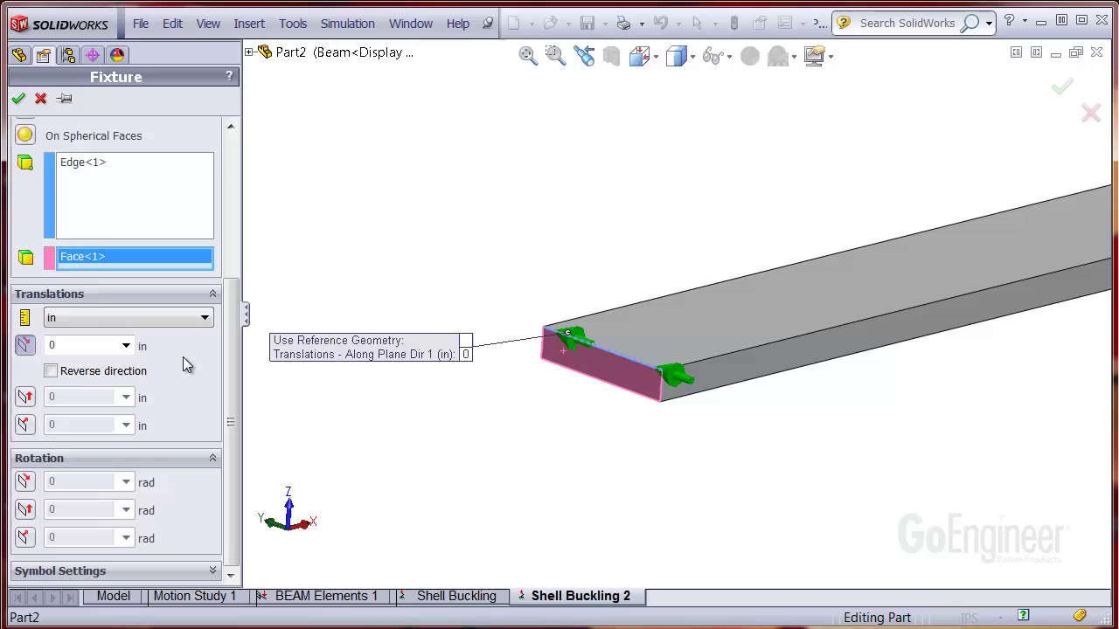
click(25, 398)
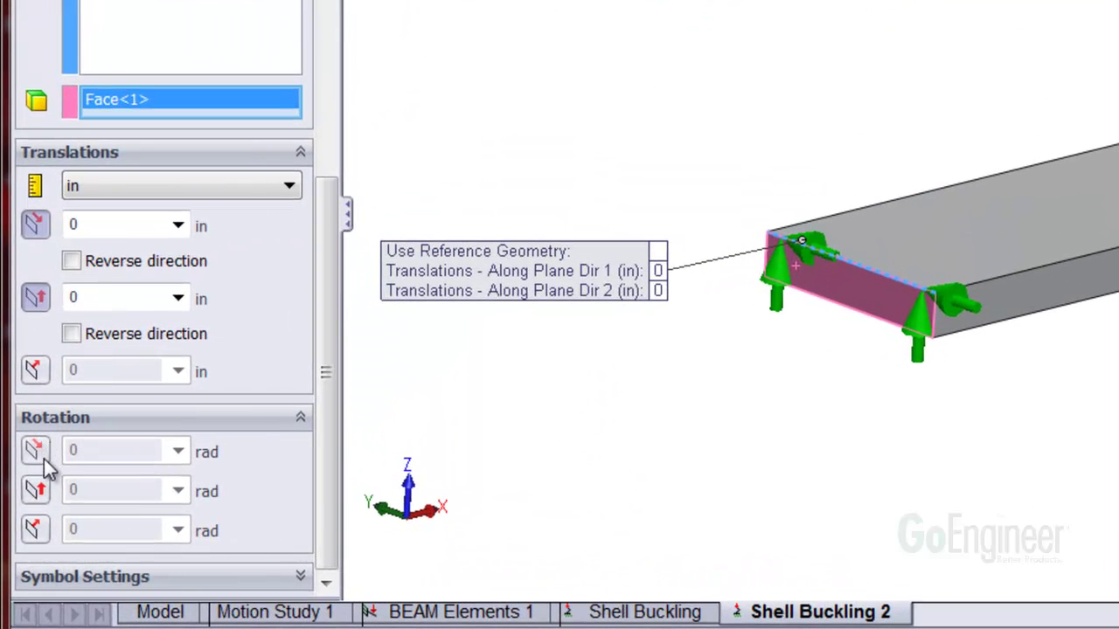
click(43, 460)
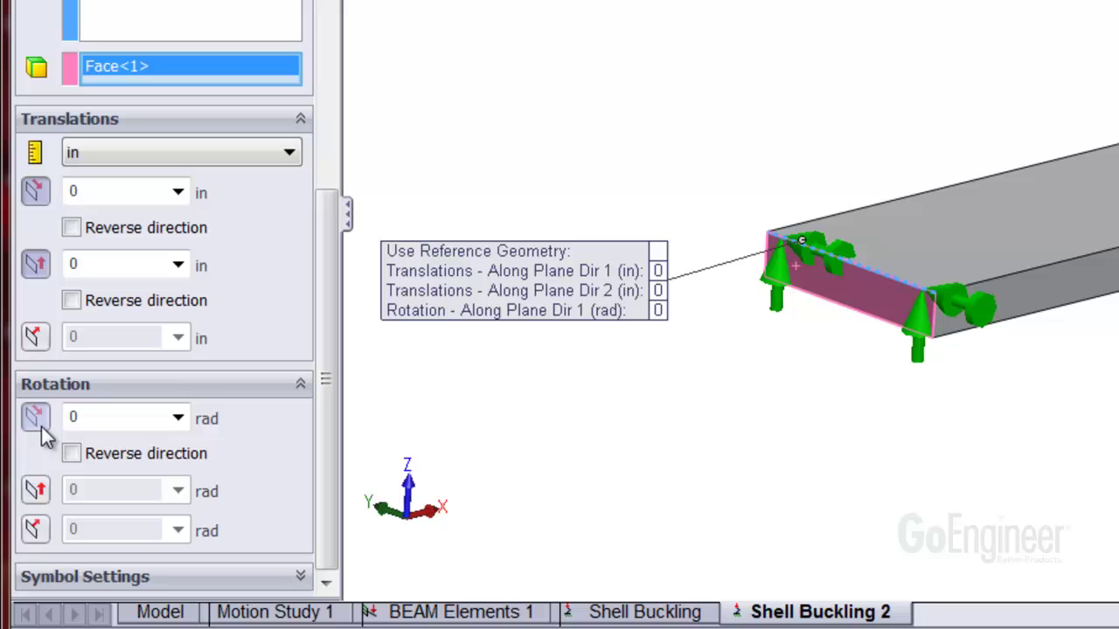
click(37, 421)
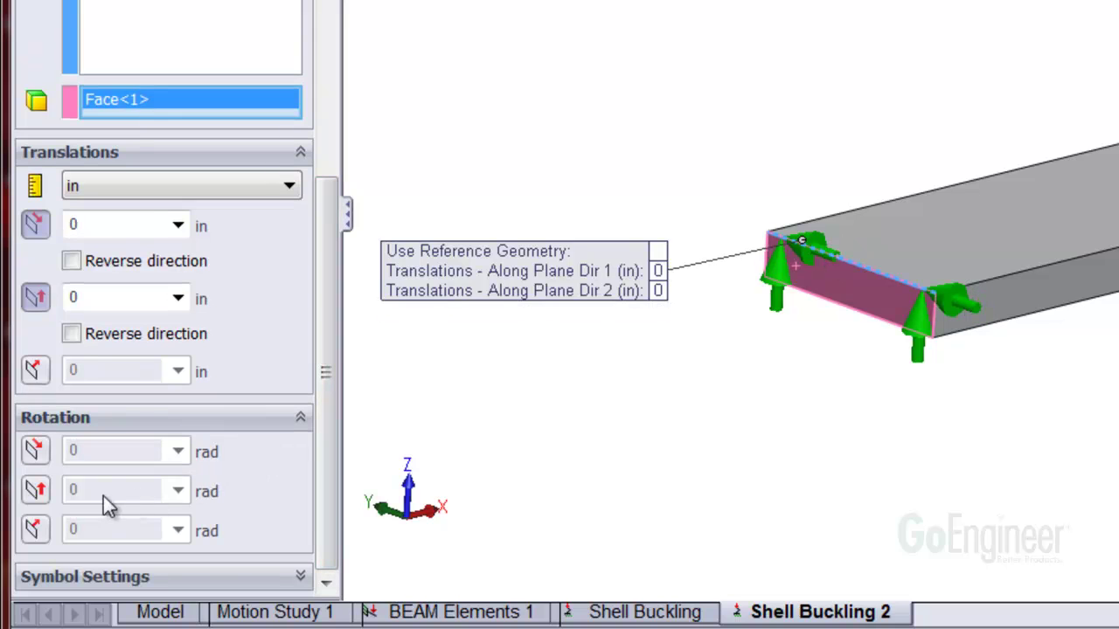
click(45, 494)
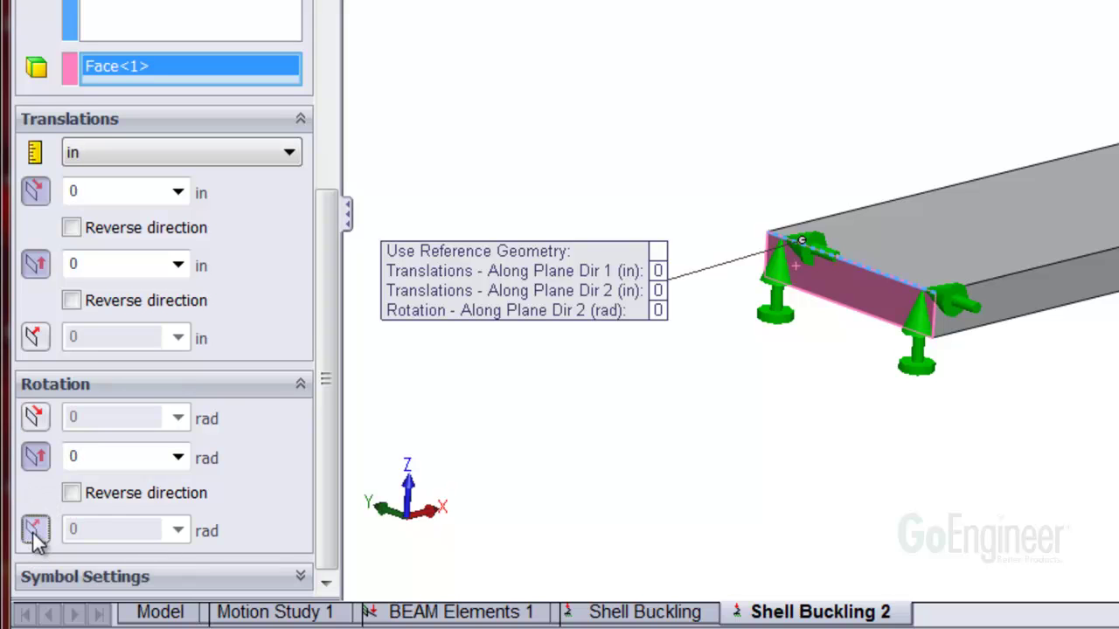
click(34, 532)
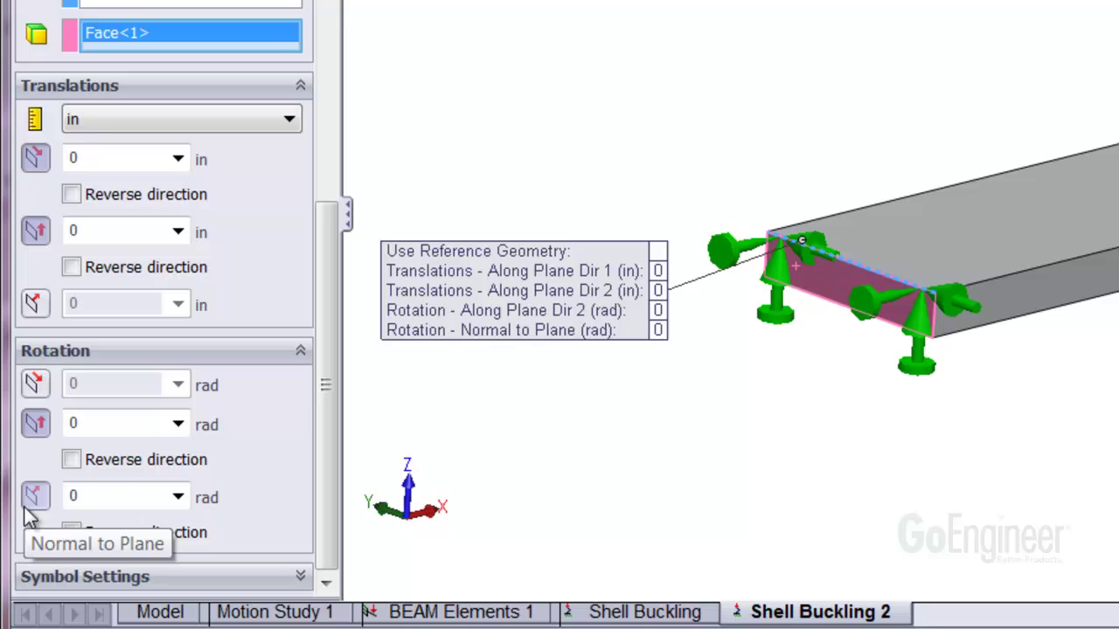
drag(325, 476, 324, 290)
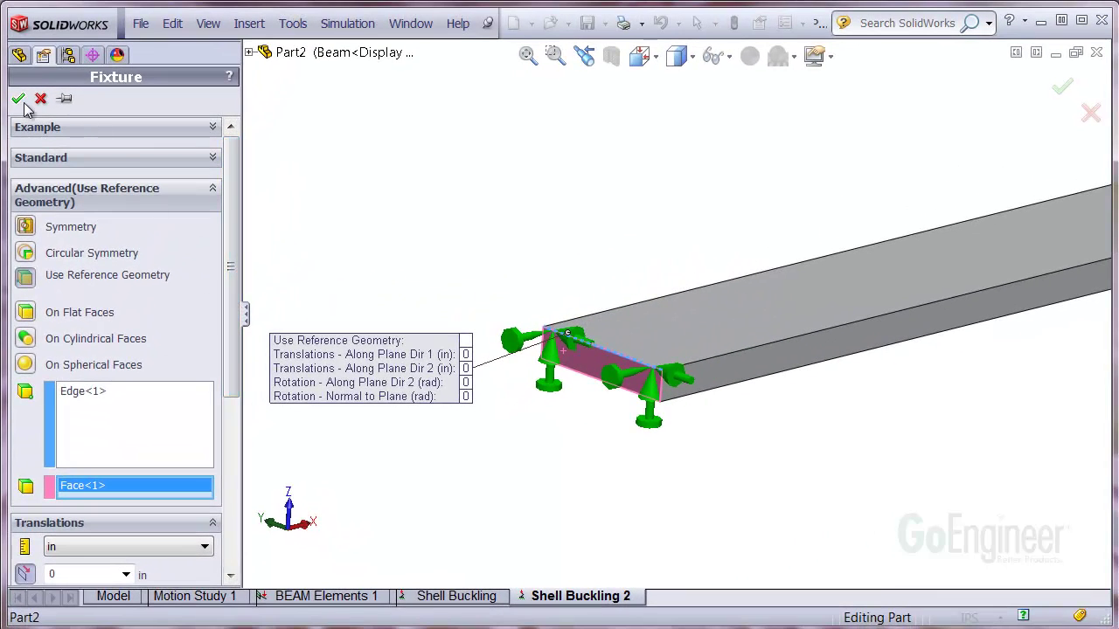
click(19, 102)
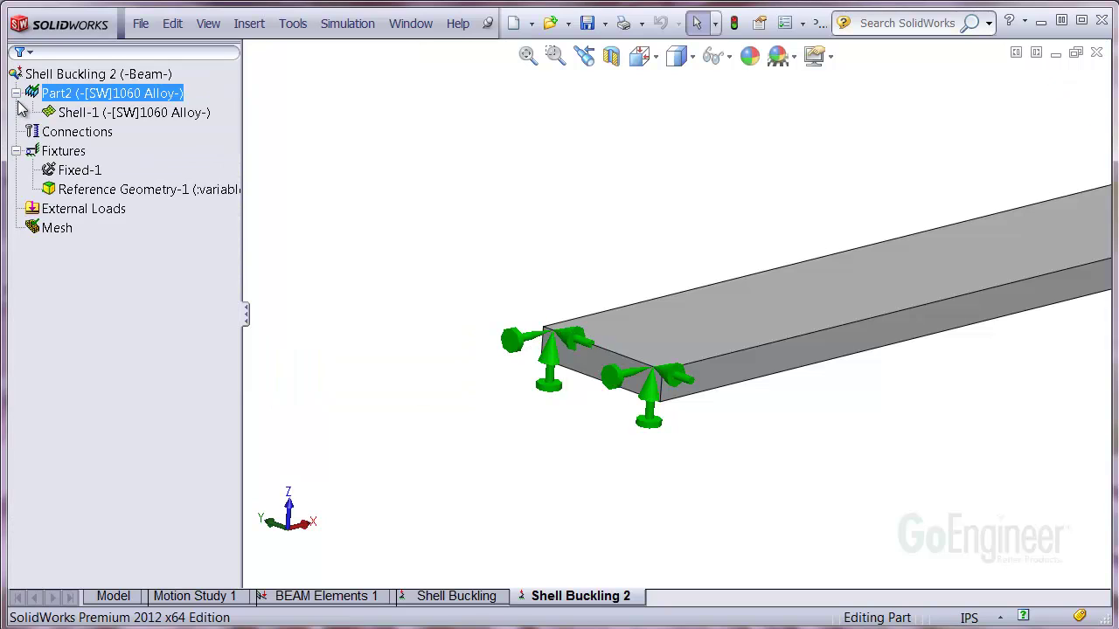
Apply a 1 lbf per-item force to the near end's top edge, directed normal to the near end face.
click(34, 129)
right_click(111, 210)
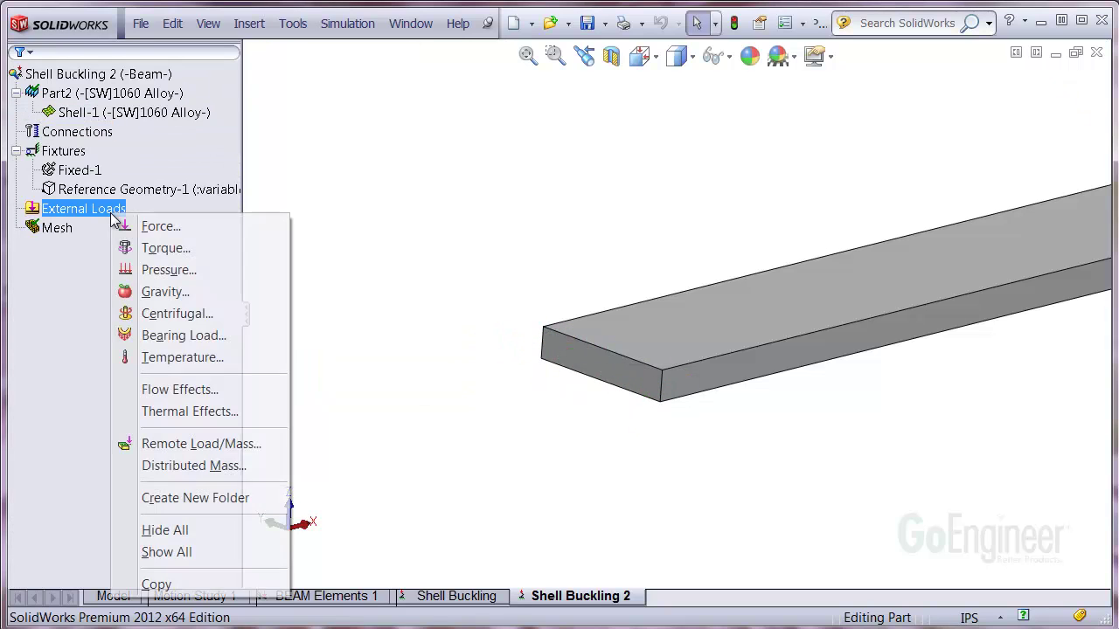
click(203, 227)
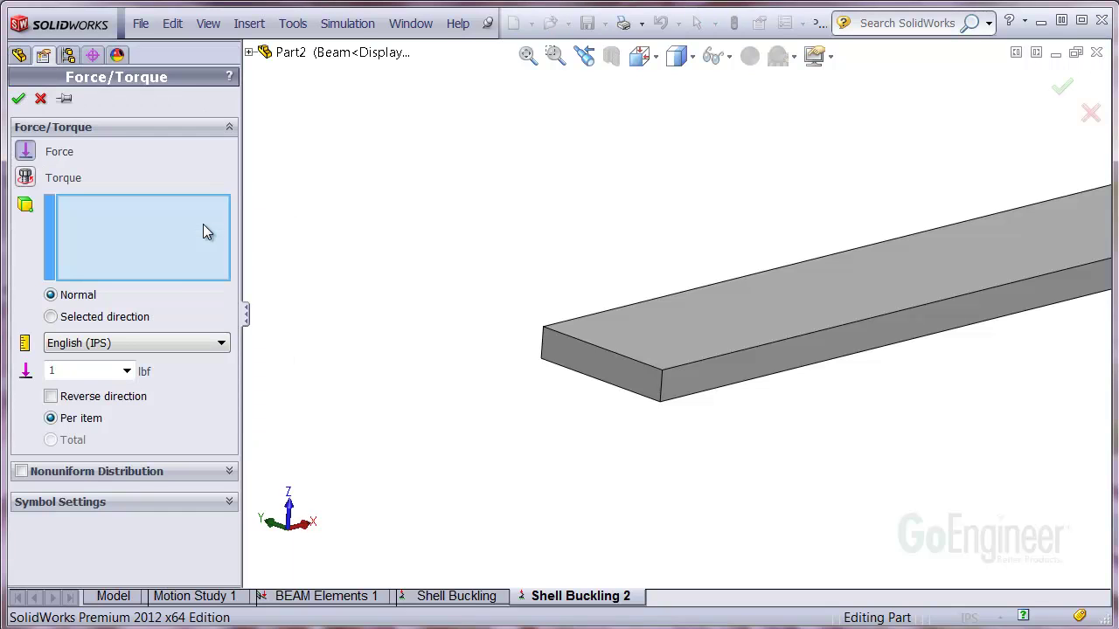
click(141, 318)
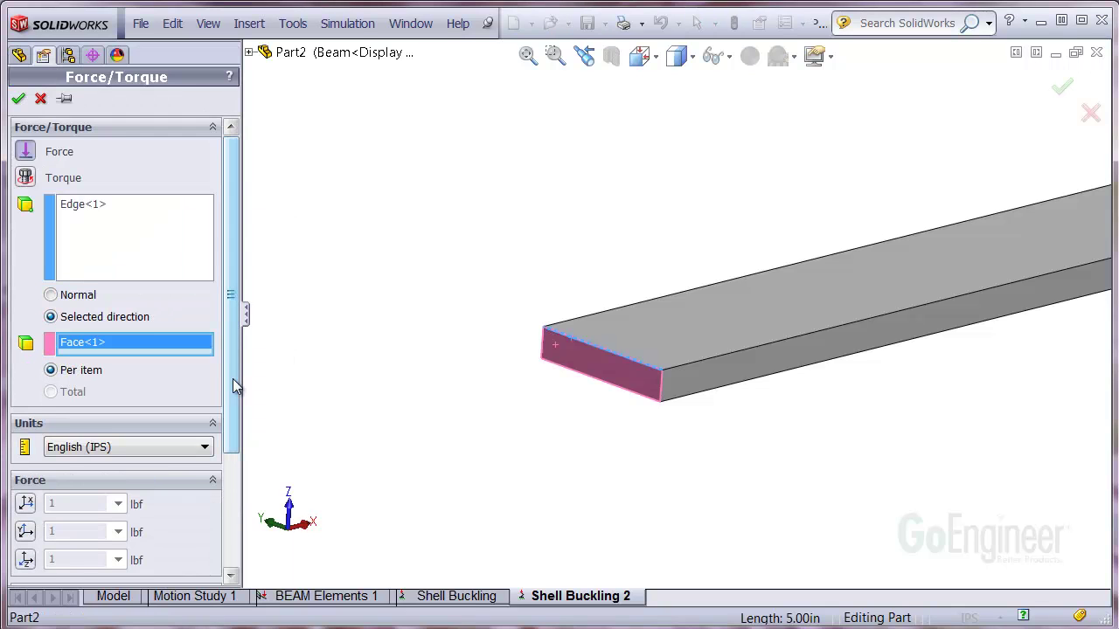
drag(234, 387, 227, 509)
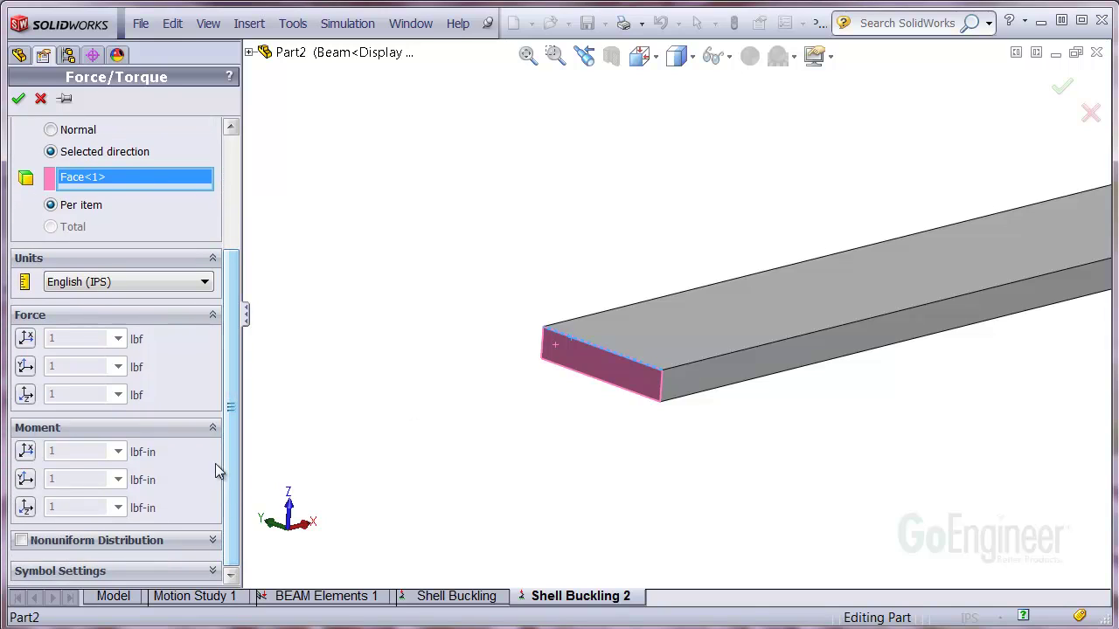
click(26, 395)
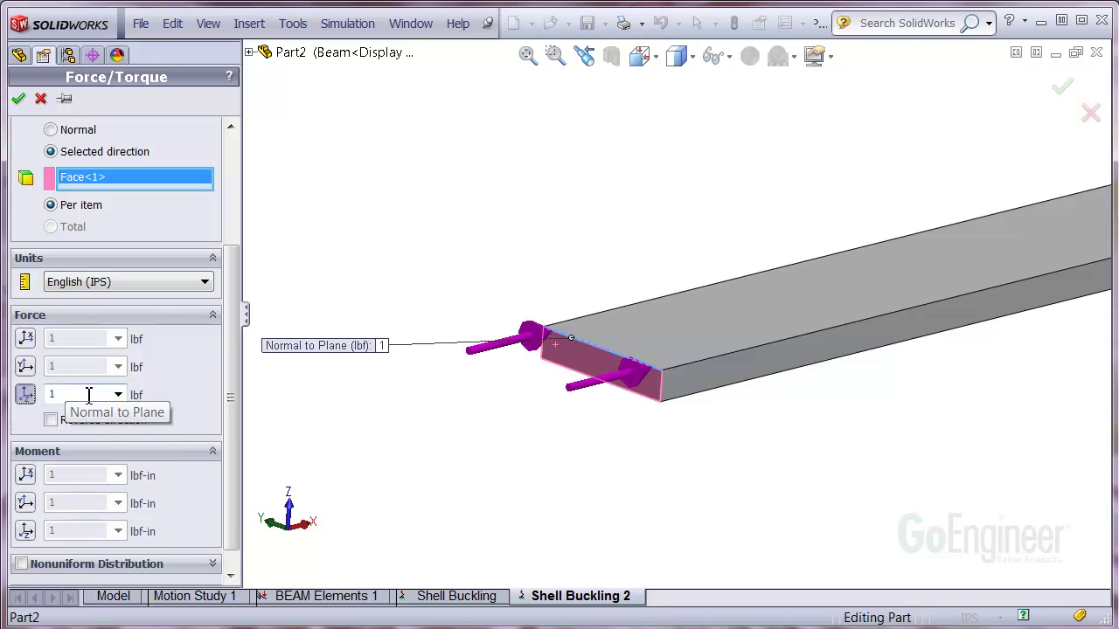
scroll(83, 368, up, 5)
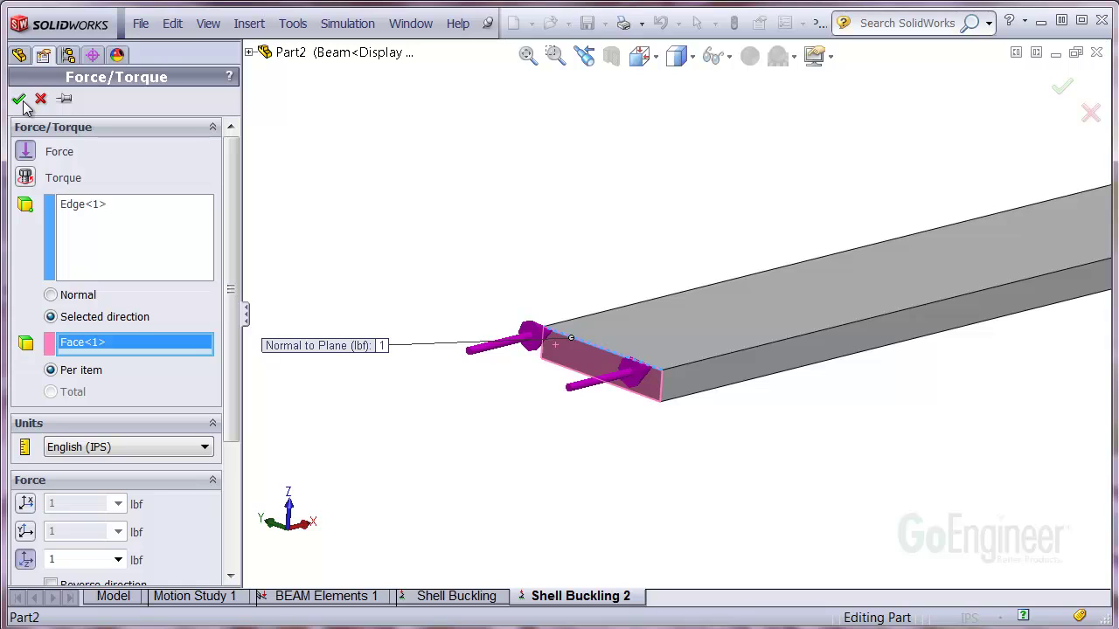
click(19, 100)
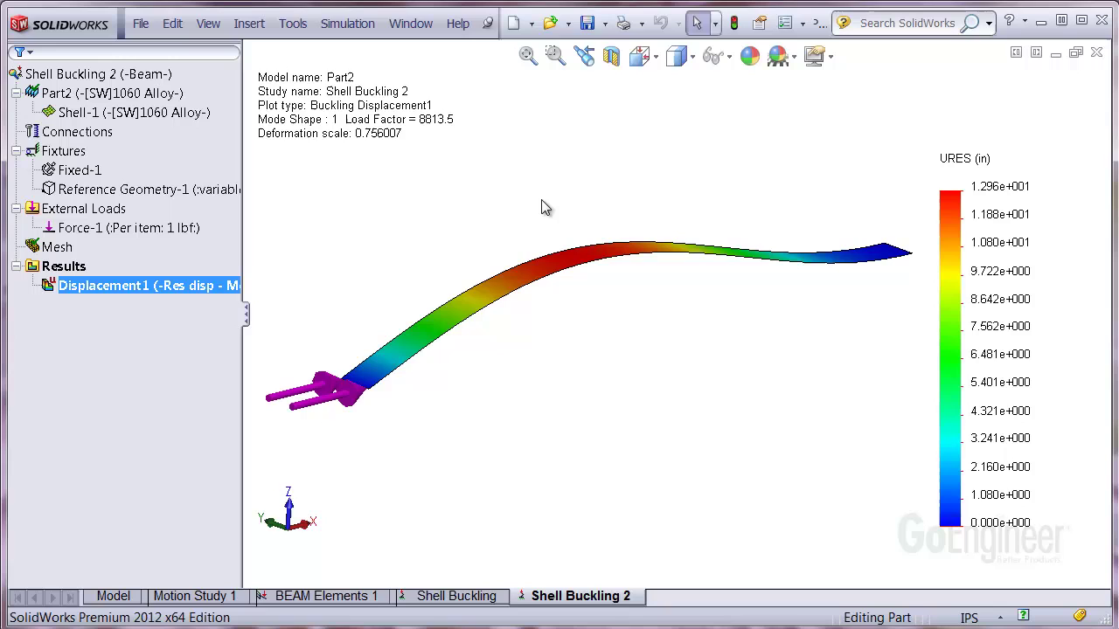
Examine the buckled shape in the Shell Buckling 2 displacement plot from a more side-on angle.
mouse_move(541, 201)
middle_down()
mouse_move(495, 165)
mouse_move(501, 205)
middle_up()
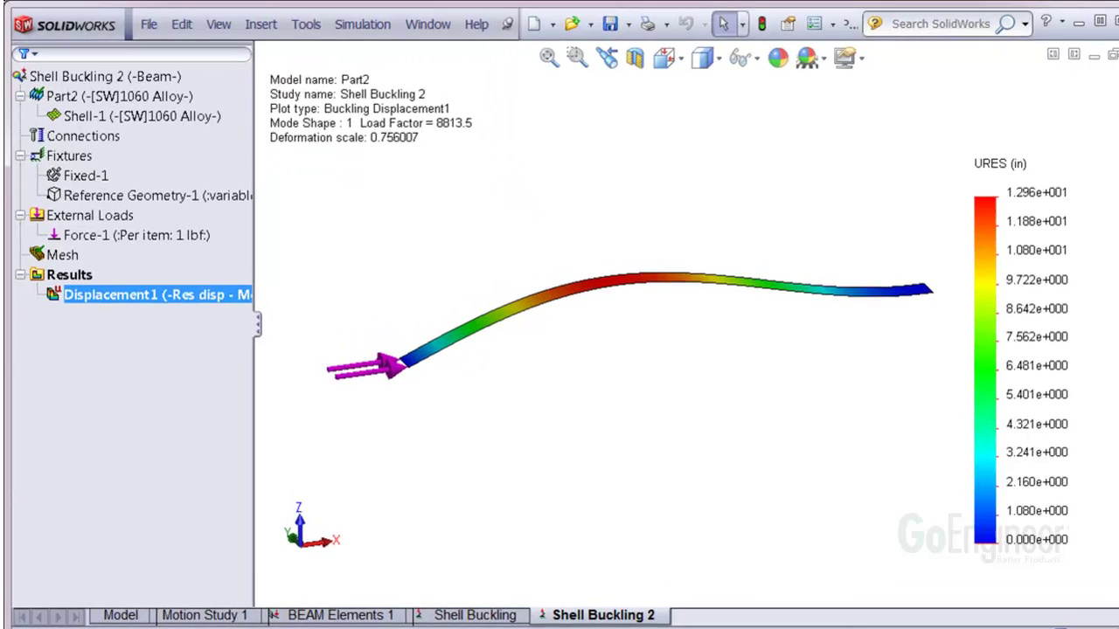